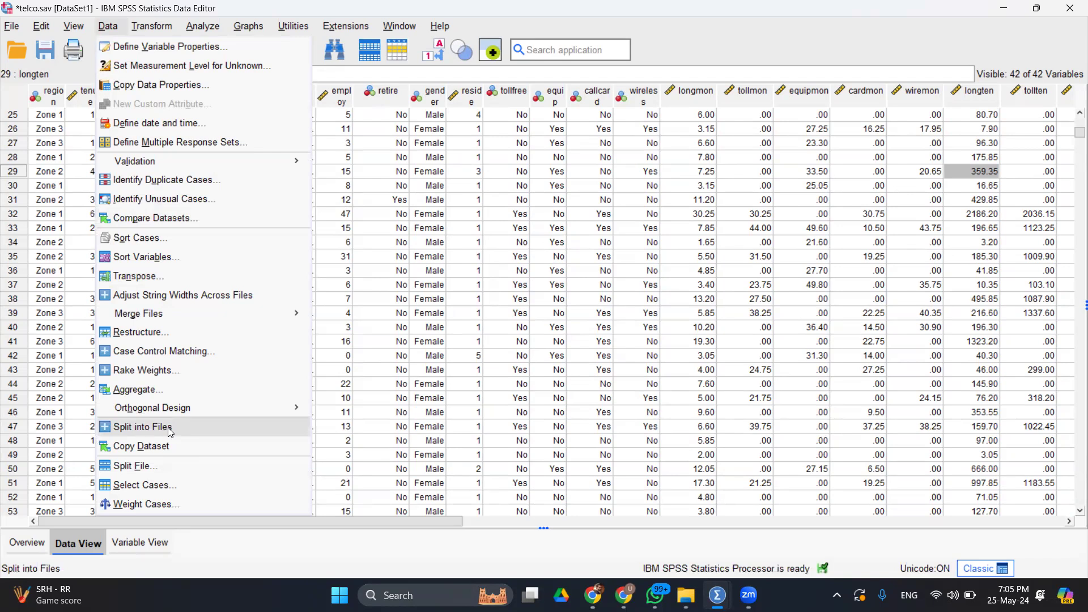
Step: Run descriptive statistics on the income variable for all cases
{"action": "left_click", "coordinate": [588, 284]}
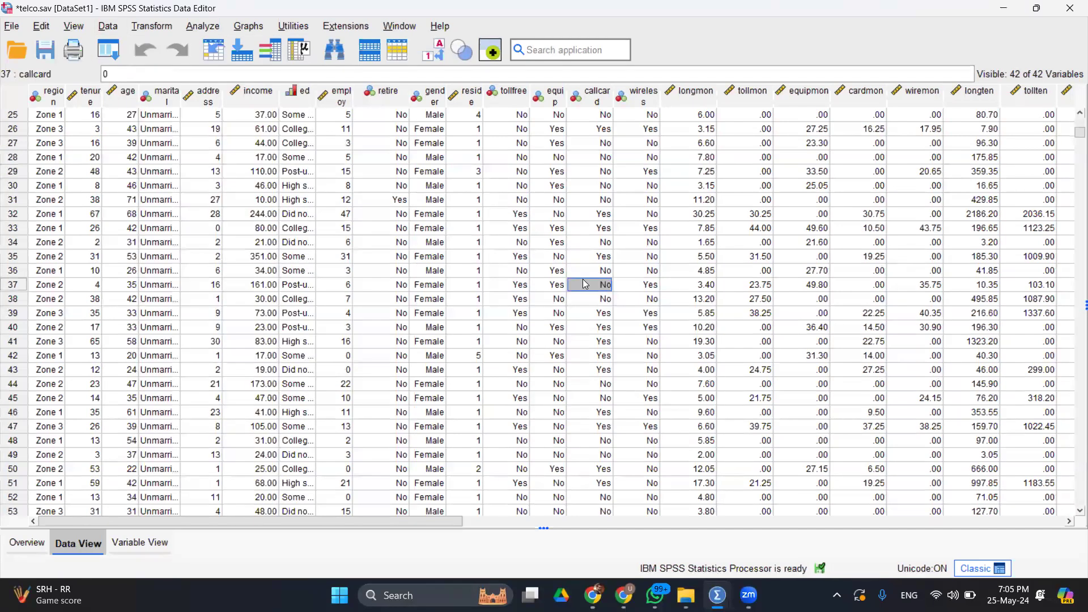
{"action": "left_click", "coordinate": [258, 97]}
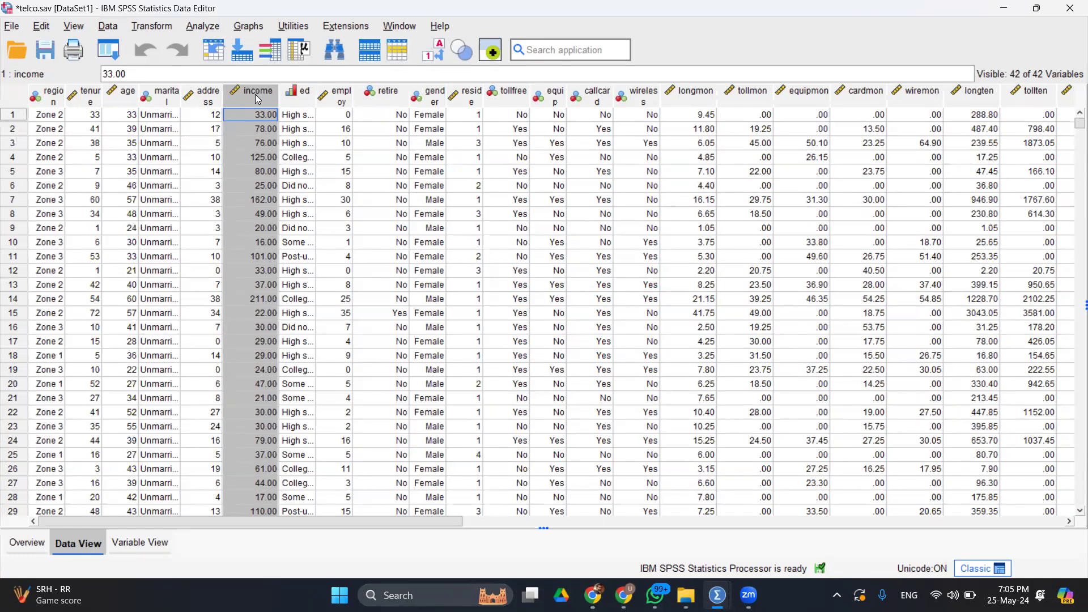
{"action": "left_click", "coordinate": [299, 50]}
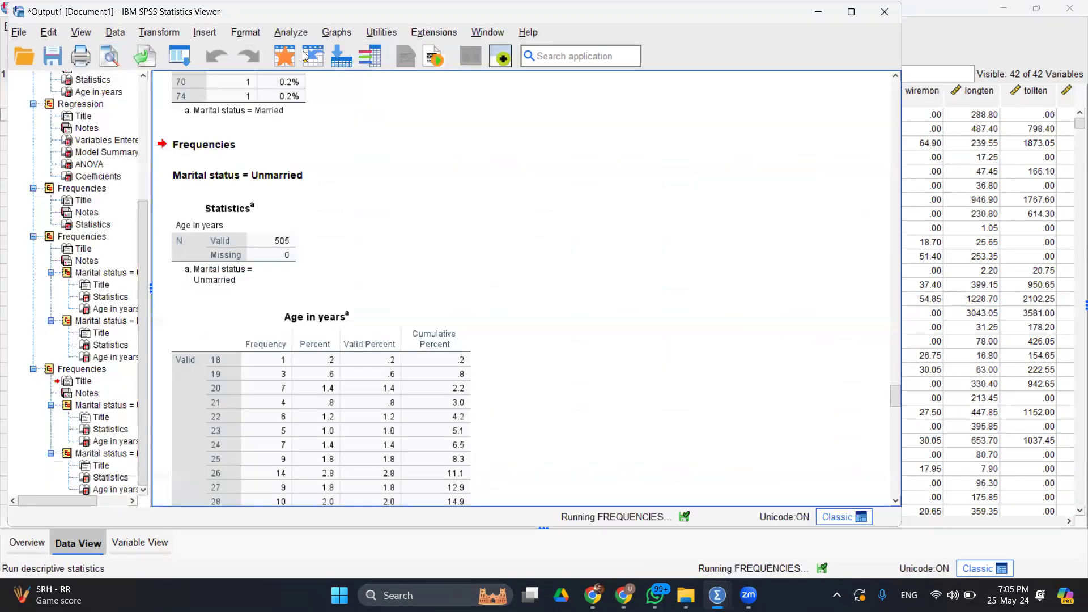
{"action": "left_click", "coordinate": [252, 413]}
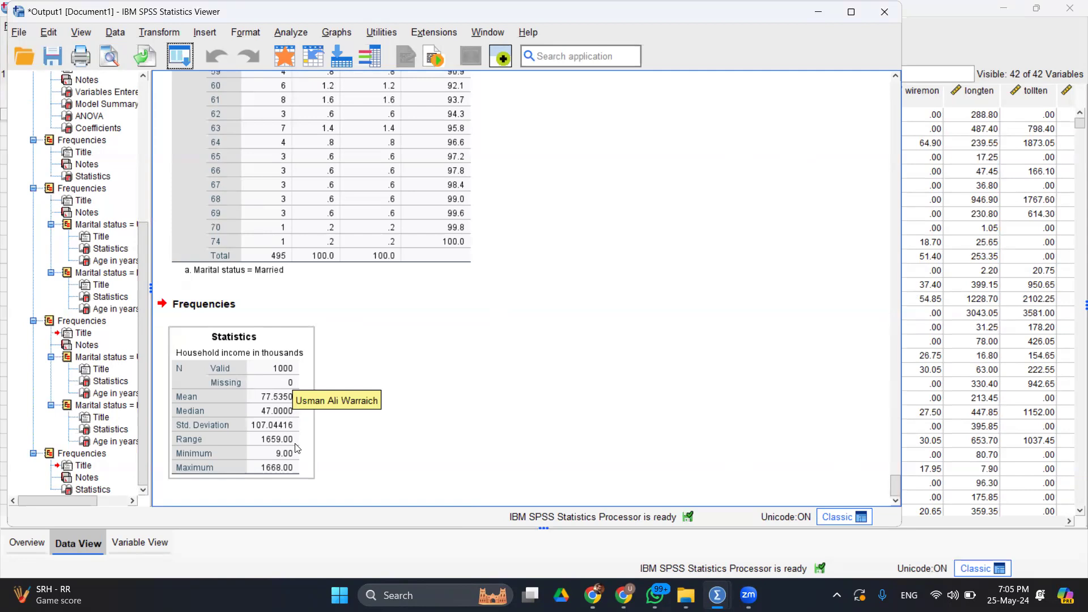
Step: Split the file to compare groups based on Gender, removing Marital status from the grouping variables
{"action": "left_click", "coordinate": [972, 400]}
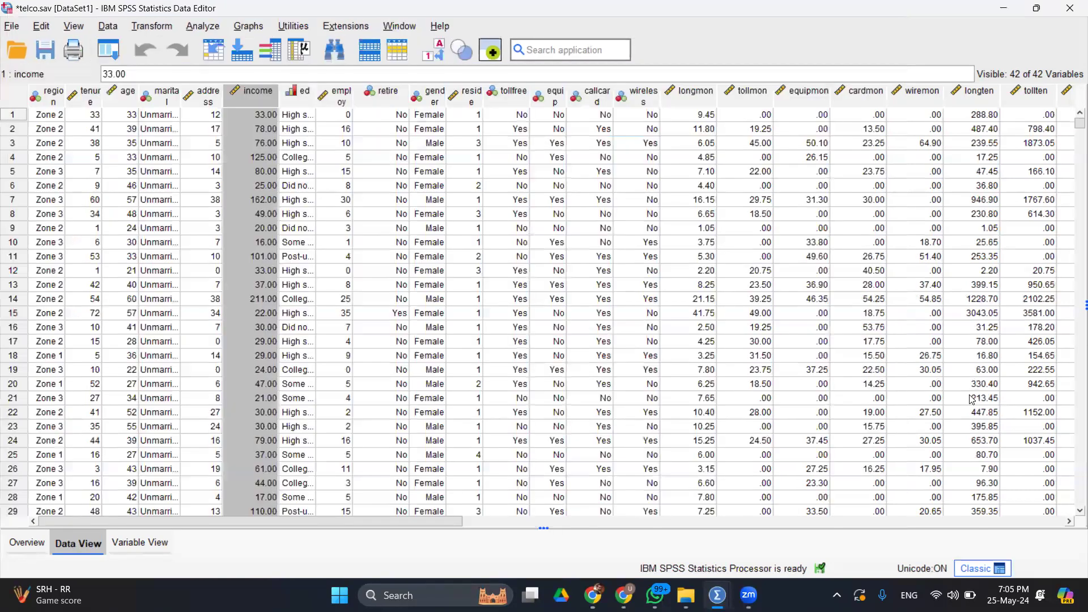
{"action": "left_click", "coordinate": [256, 101]}
{"action": "mouse_move", "coordinate": [435, 102]}
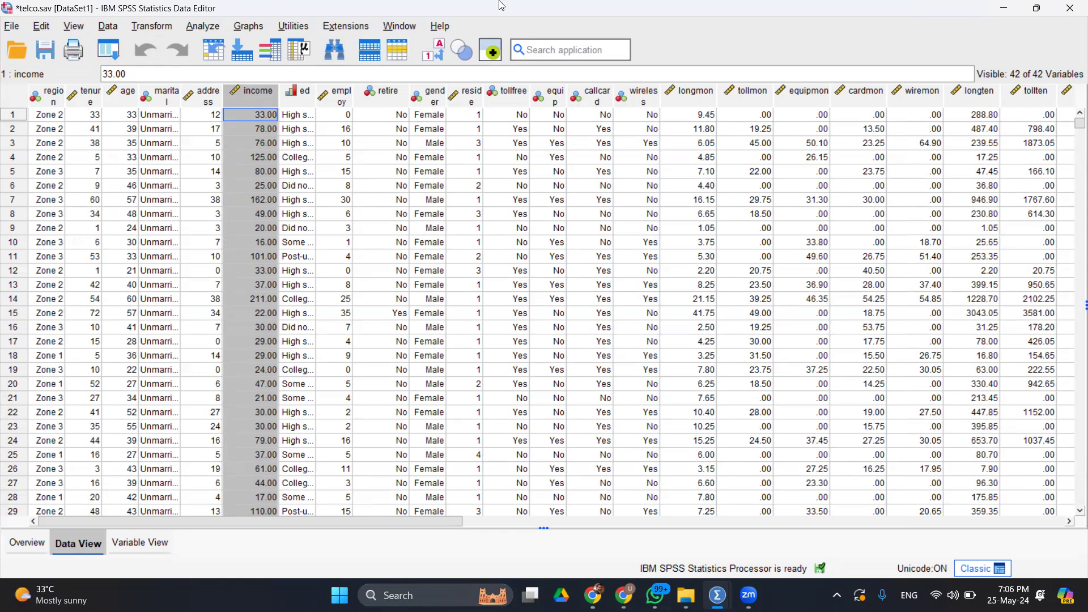
{"action": "left_click", "coordinate": [375, 55]}
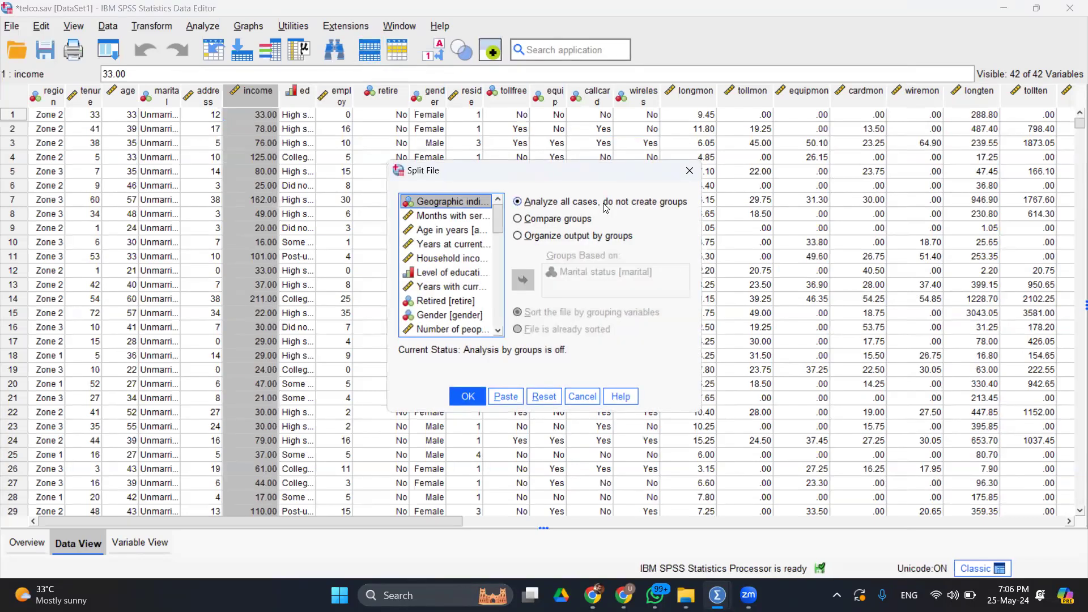
{"action": "left_click", "coordinate": [538, 219]}
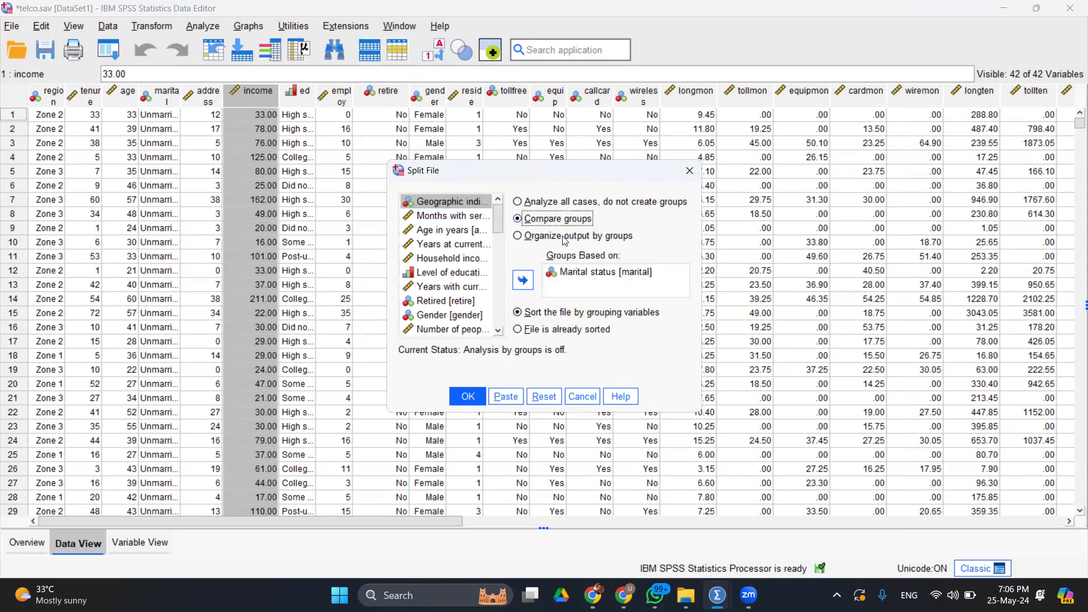
{"action": "left_click", "coordinate": [617, 278]}
{"action": "left_click", "coordinate": [522, 279]}
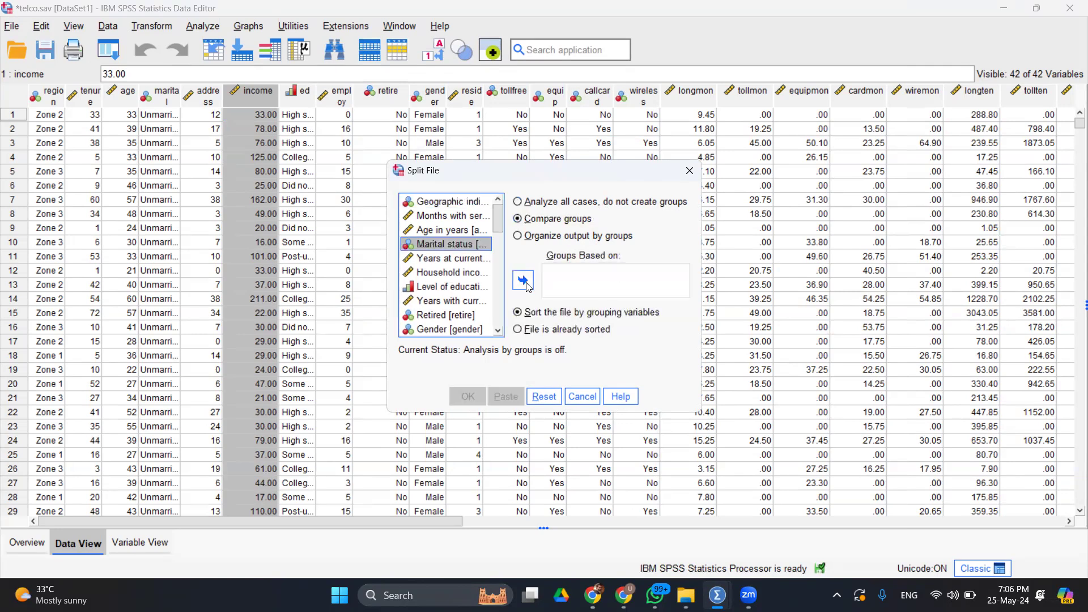
{"action": "left_click", "coordinate": [473, 331]}
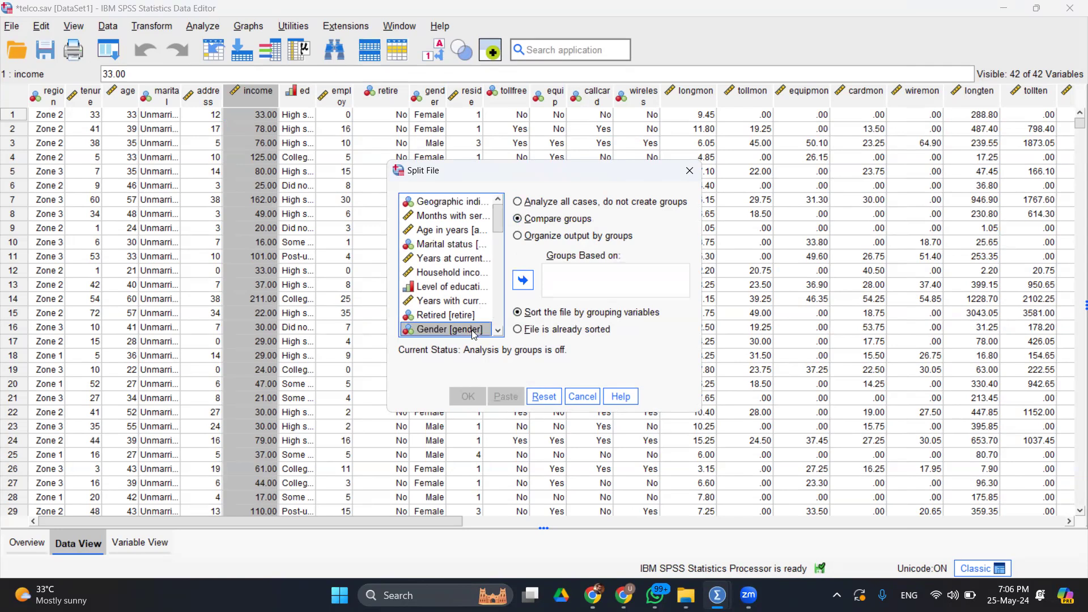
{"action": "left_click", "coordinate": [523, 284]}
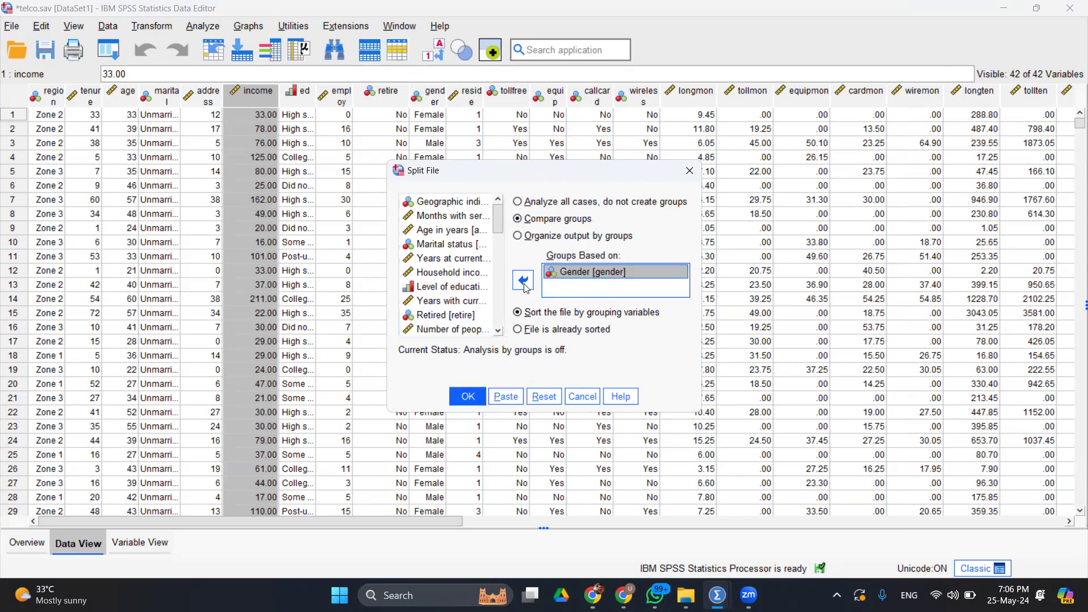
{"action": "left_click", "coordinate": [468, 398]}
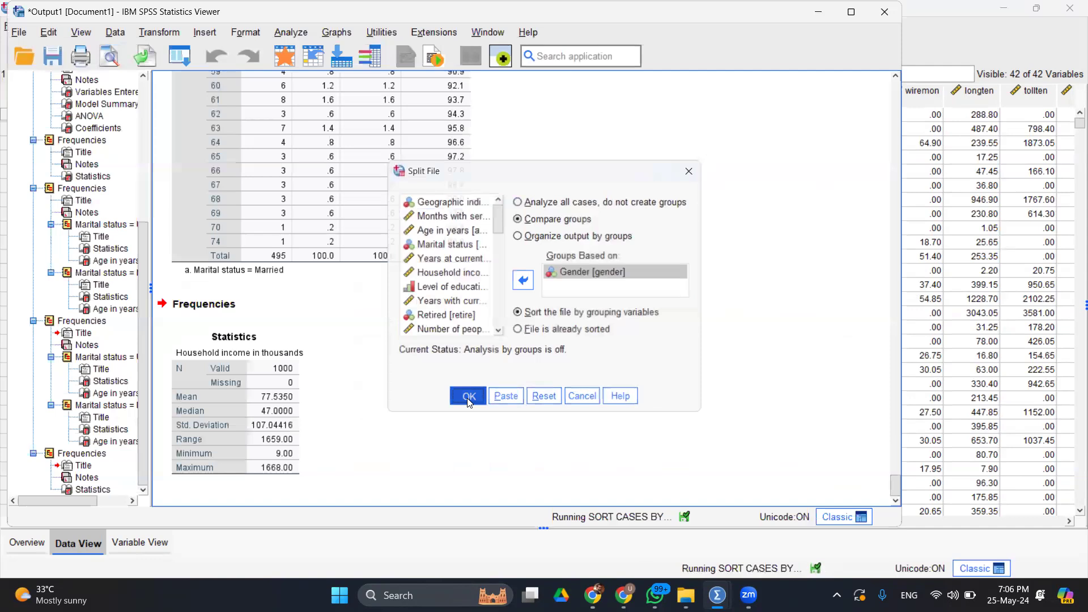
Step: Run descriptive statistics on income with the gender split and review the output against the overall income statistics table
{"action": "left_click", "coordinate": [1016, 290]}
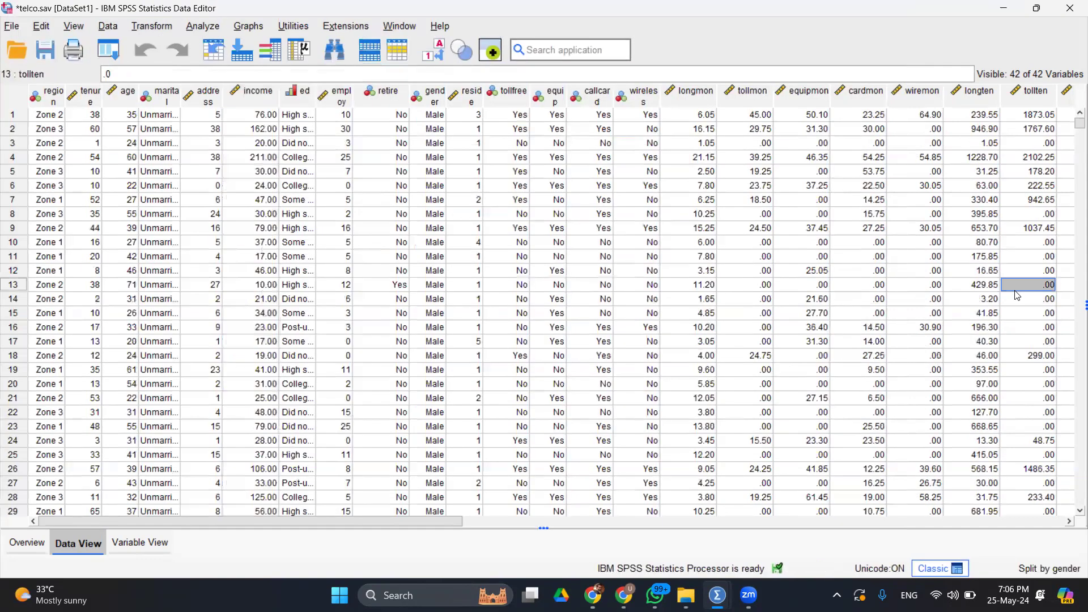
{"action": "left_click", "coordinate": [269, 106]}
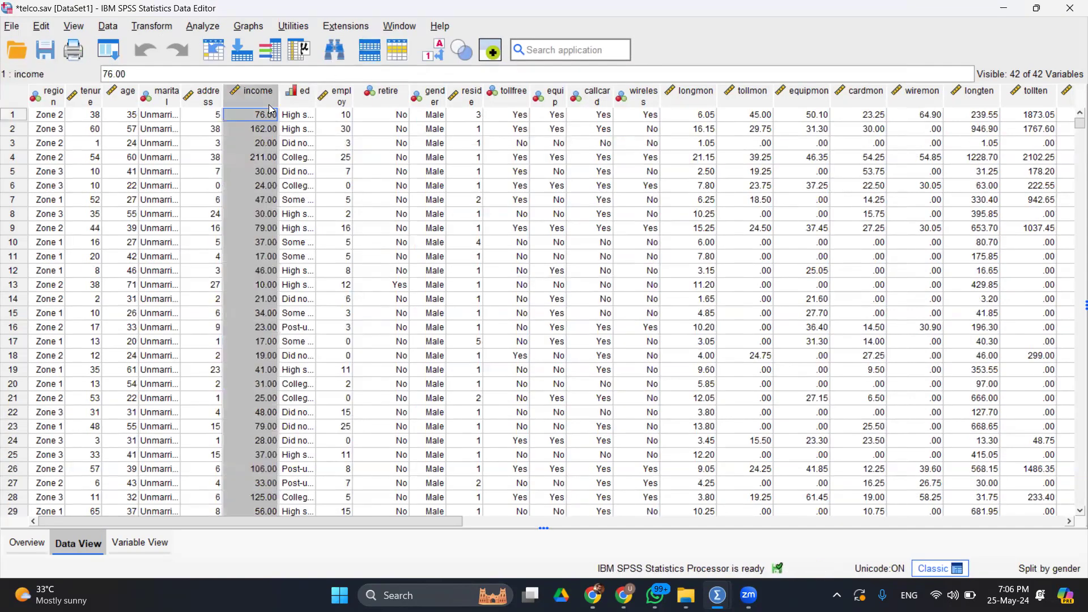
{"action": "left_click", "coordinate": [298, 52]}
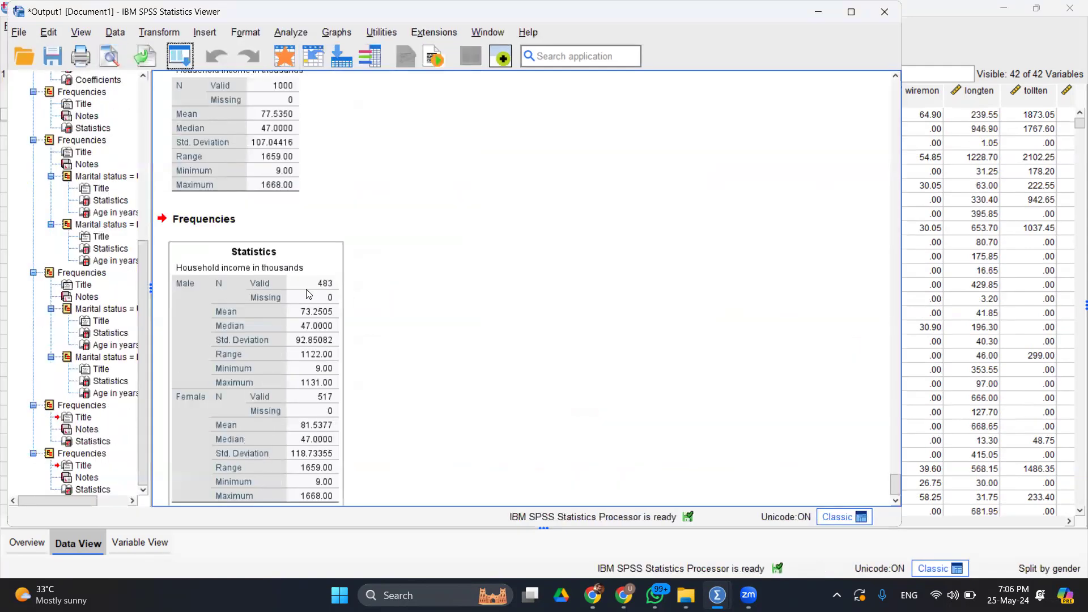
{"action": "left_click", "coordinate": [347, 396]}
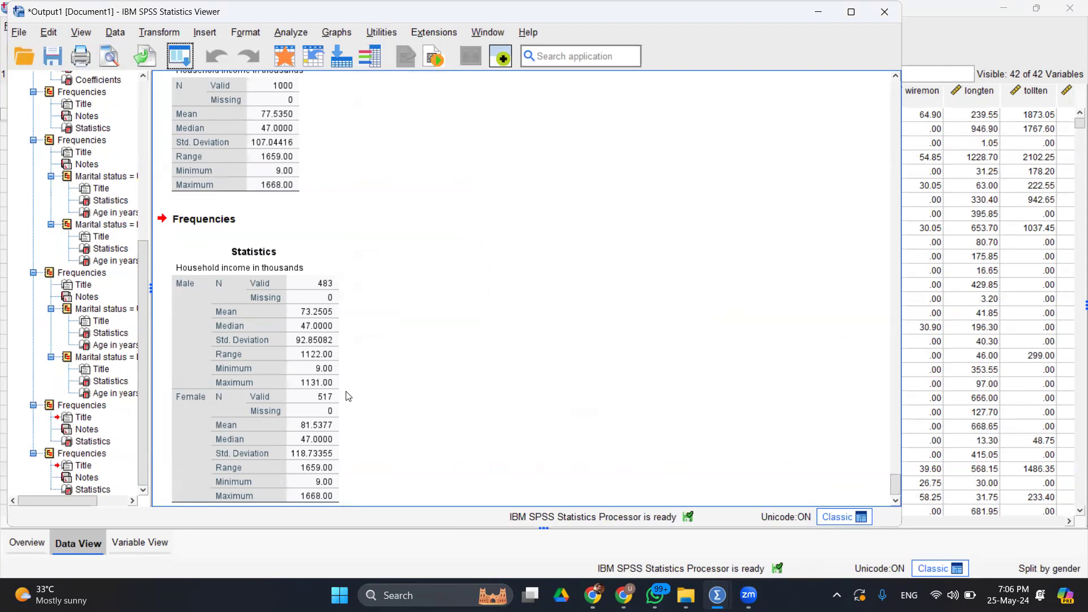
{"action": "scroll", "coordinate": [519, 347], "scroll_direction": "up", "scroll_amount": 2}
{"action": "left_click", "coordinate": [286, 164]}
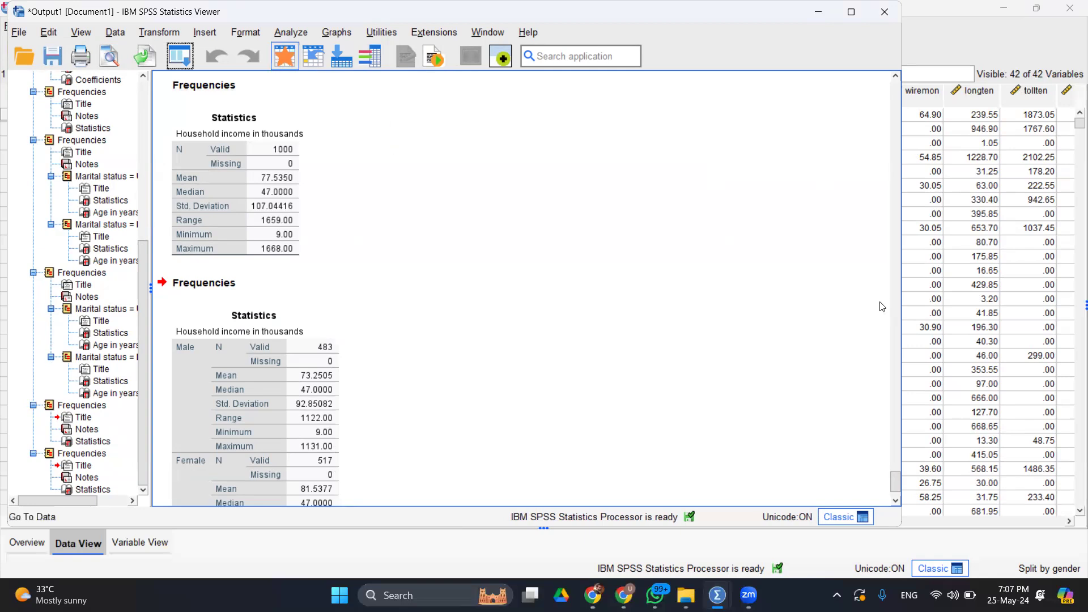
Step: Add Marital status after Gender as a second grouping variable in the compare-groups file split
{"action": "left_click", "coordinate": [277, 61]}
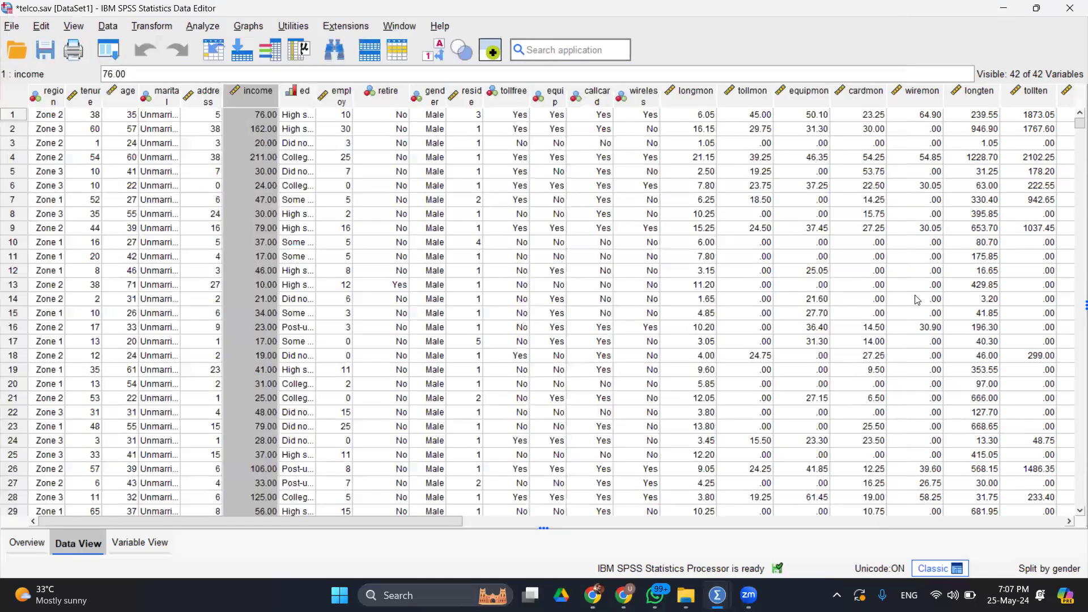
{"action": "left_click", "coordinate": [371, 51]}
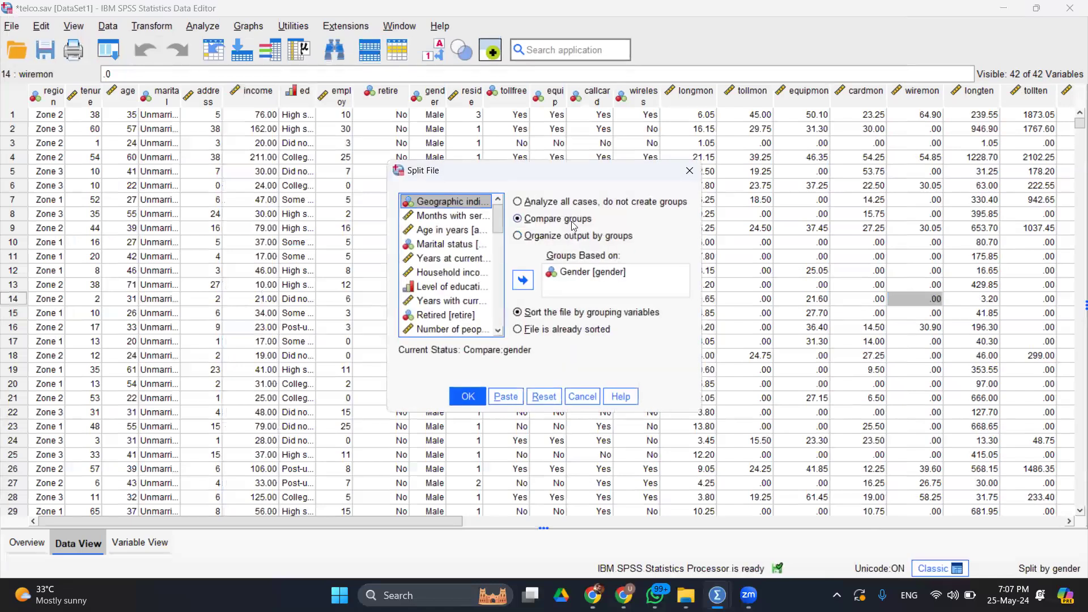
{"action": "left_click", "coordinate": [464, 245]}
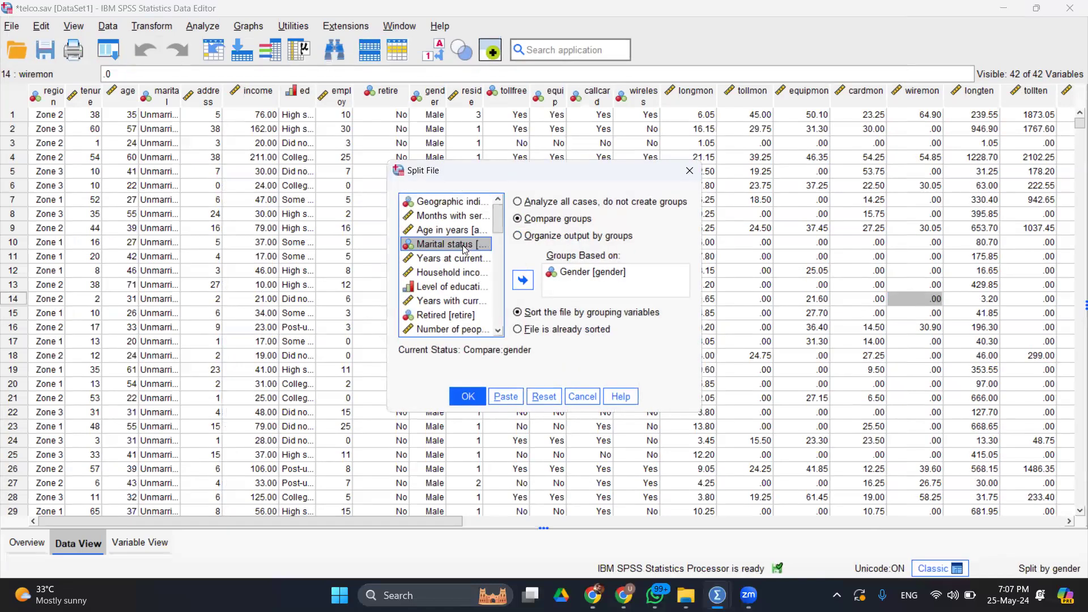
{"action": "left_click", "coordinate": [523, 282]}
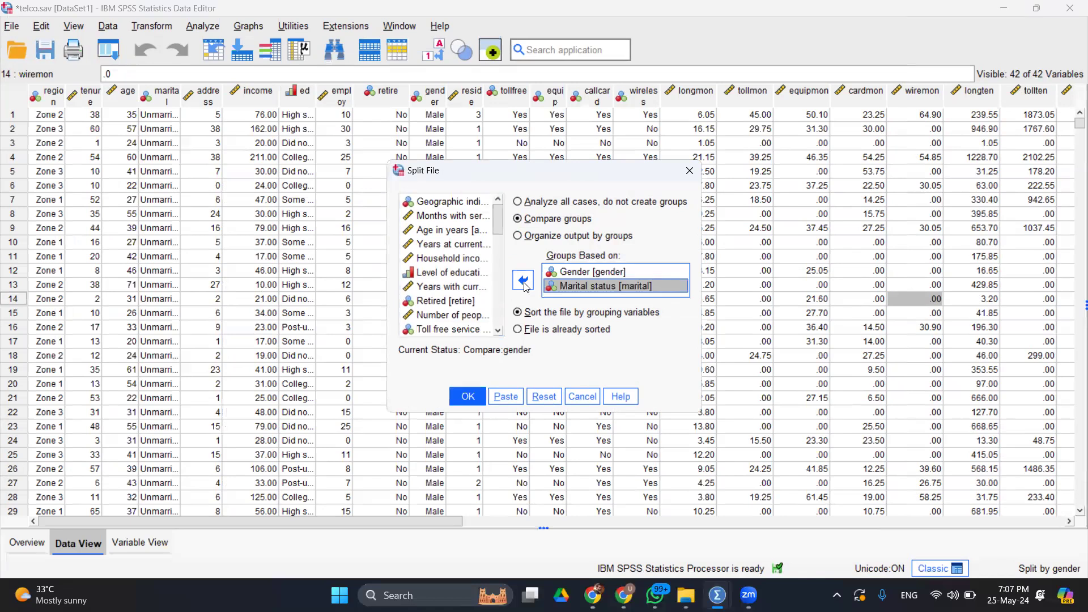
{"action": "left_click", "coordinate": [468, 397]}
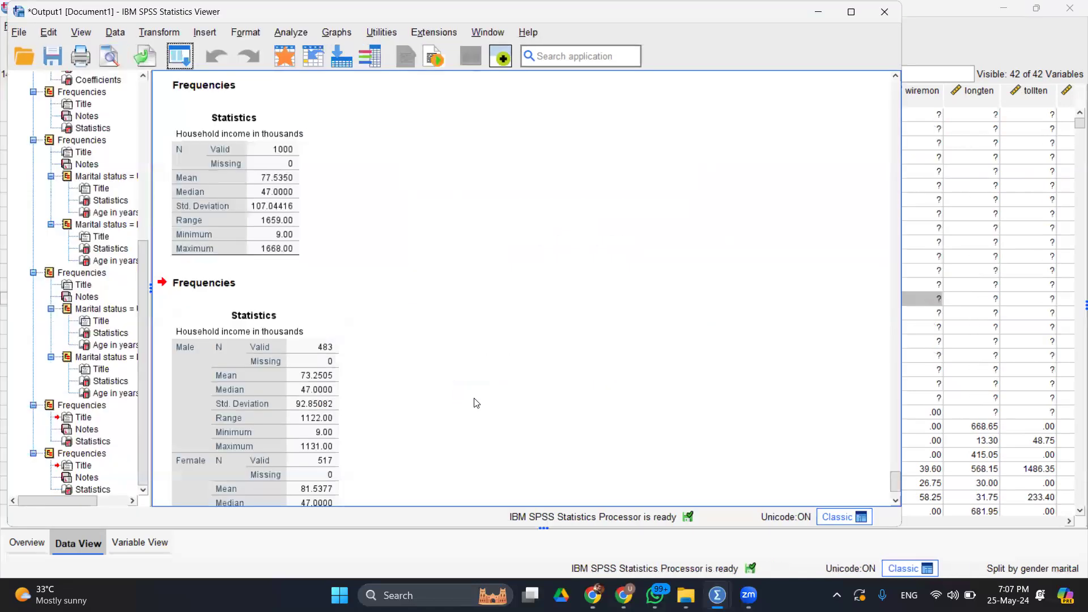
Step: Run descriptive statistics on income for each combination of gender and marital status
{"action": "left_click", "coordinate": [950, 325]}
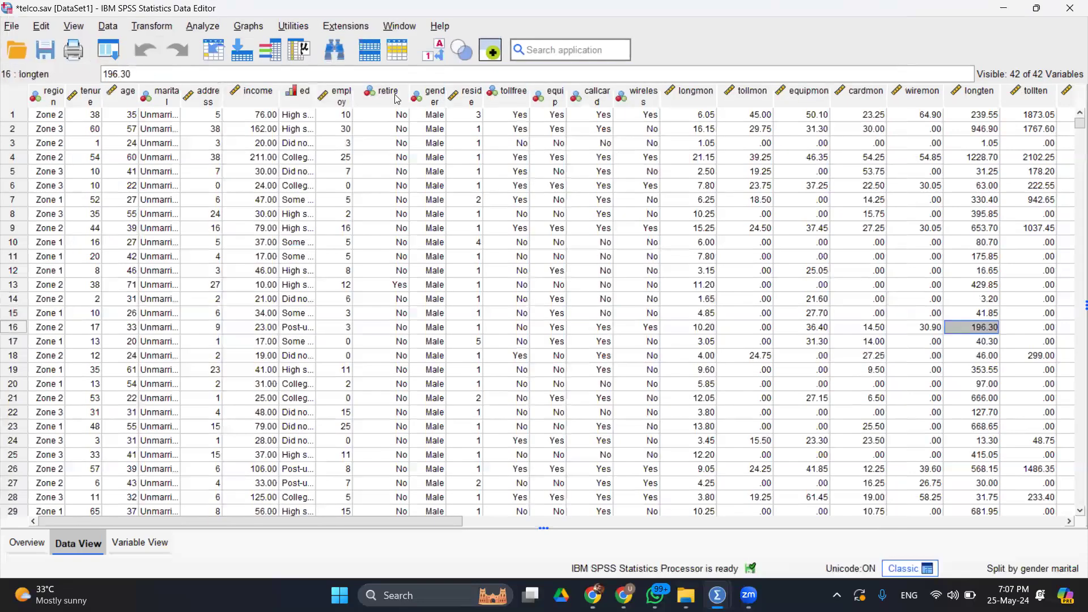
{"action": "left_click", "coordinate": [261, 95]}
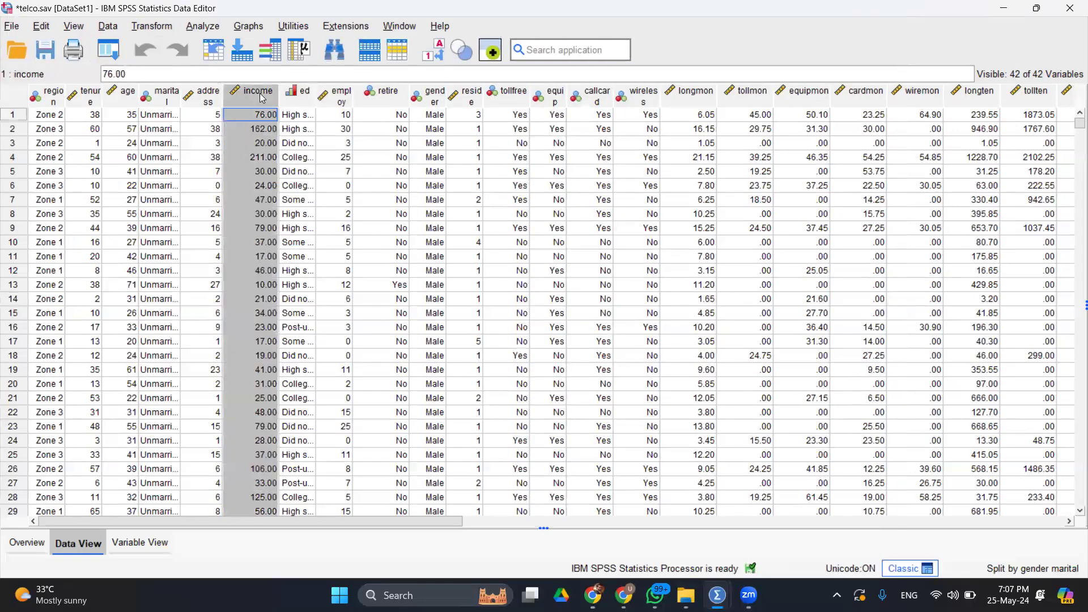
{"action": "left_click", "coordinate": [299, 54]}
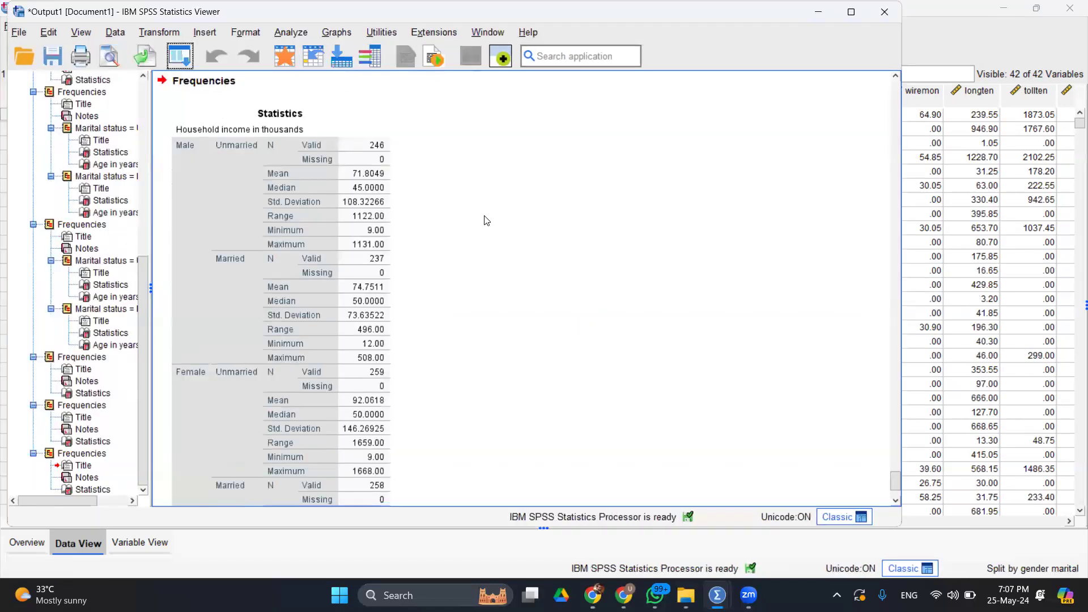
{"action": "left_click", "coordinate": [265, 160]}
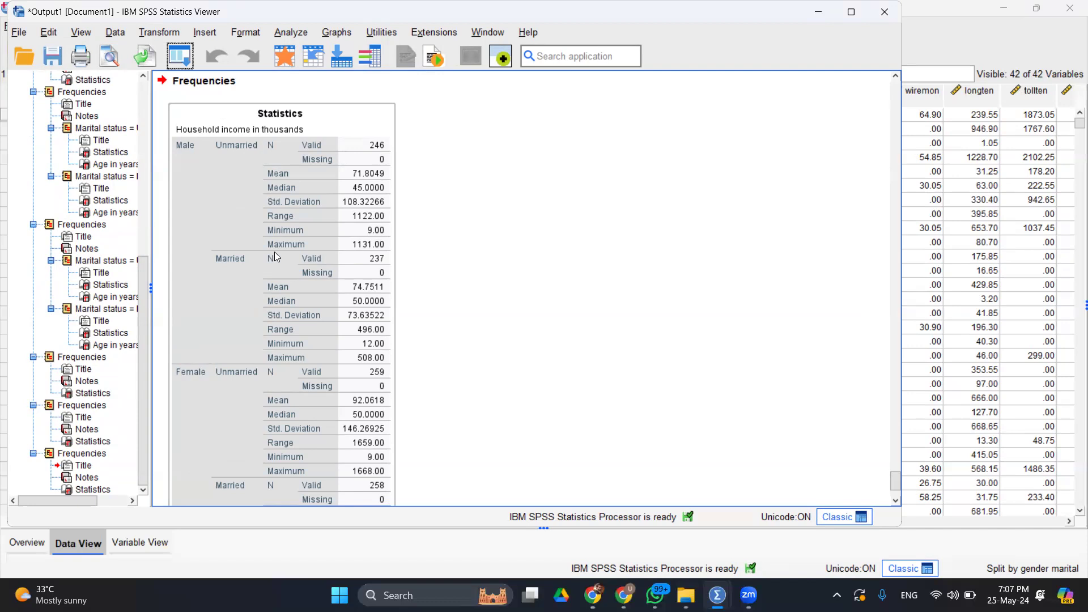
Step: Check the value labels defined for the ed (Level of education) variable, leaving them as they are
{"action": "left_click", "coordinate": [960, 385]}
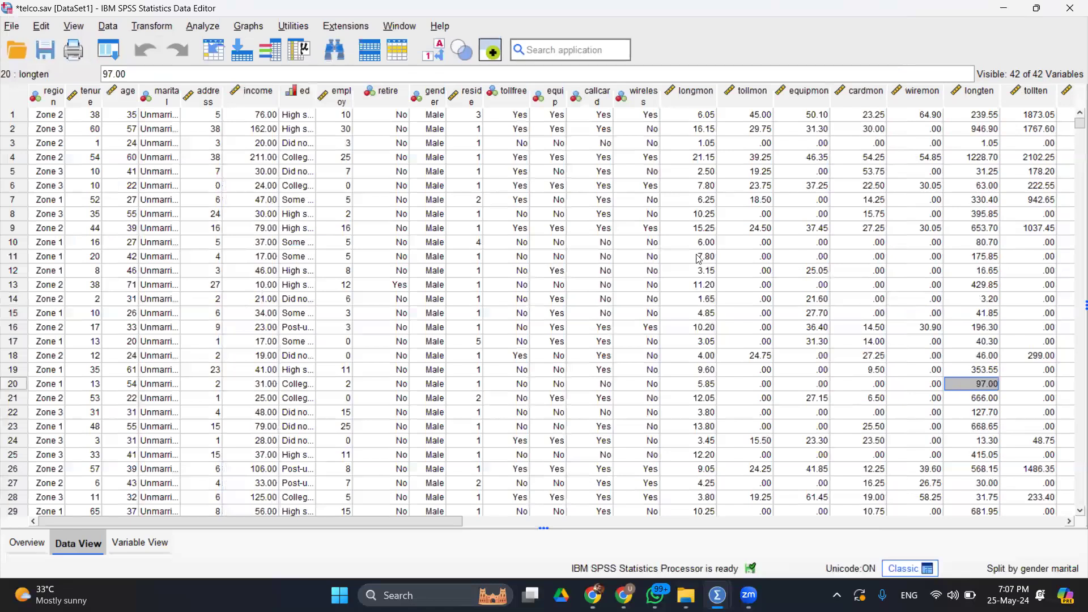
{"action": "left_click", "coordinate": [149, 544]}
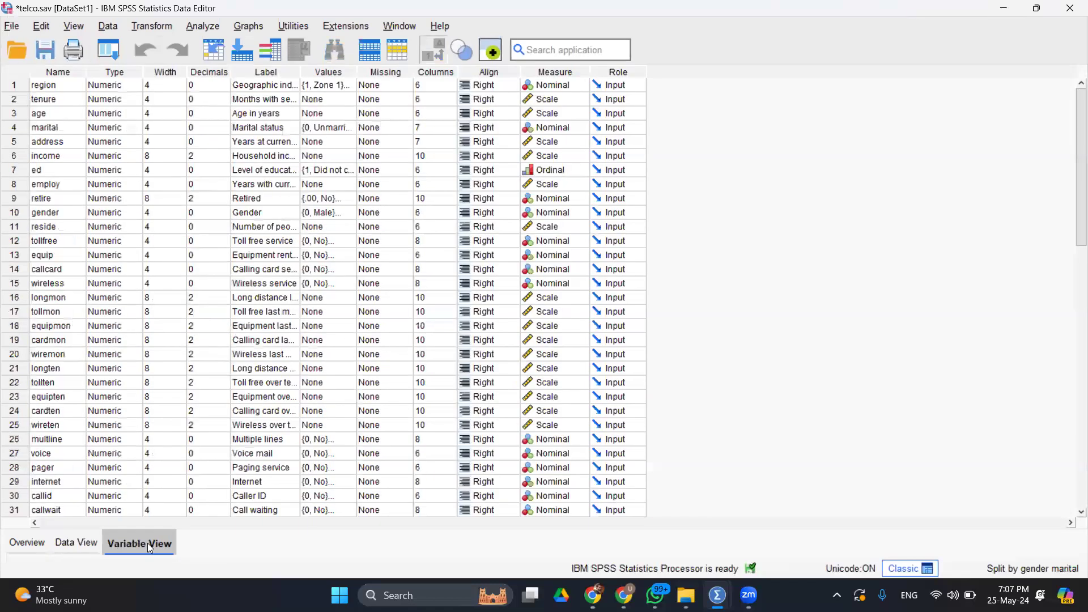
{"action": "left_click", "coordinate": [355, 171]}
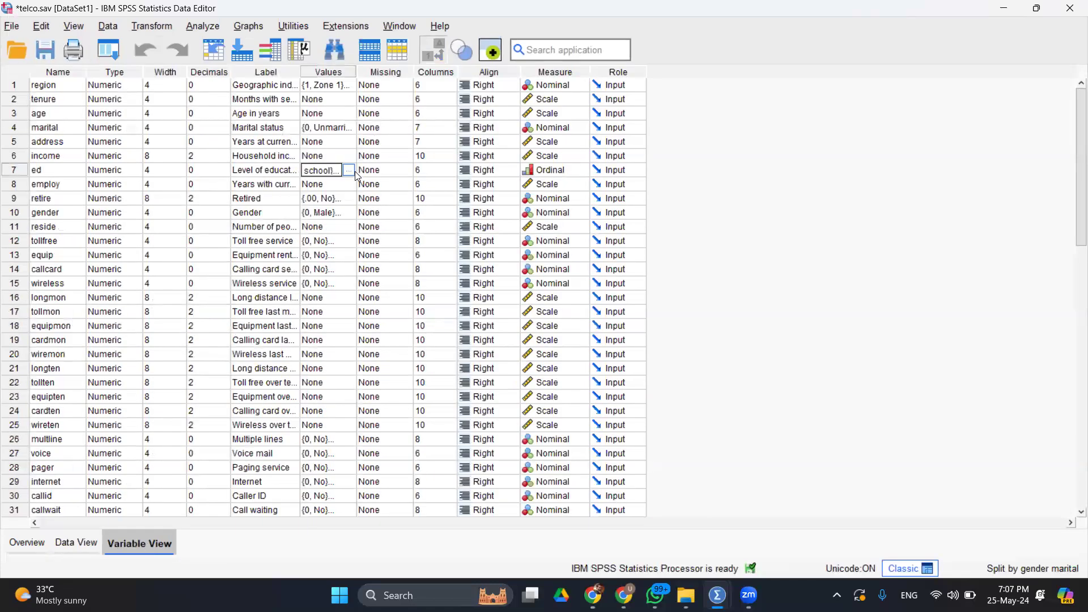
{"action": "left_click", "coordinate": [349, 170]}
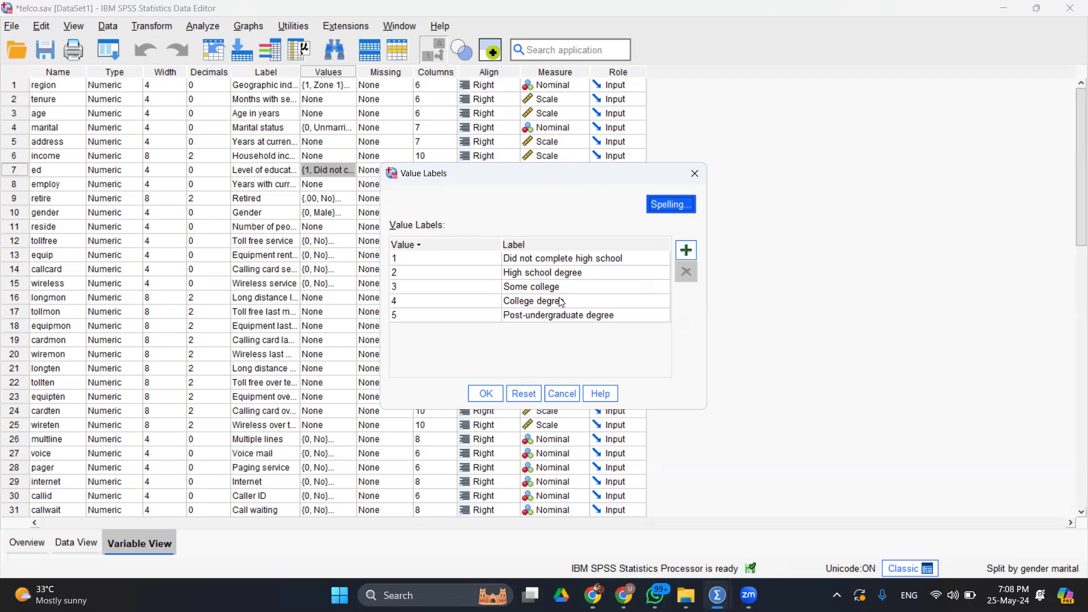
{"action": "left_click", "coordinate": [562, 393]}
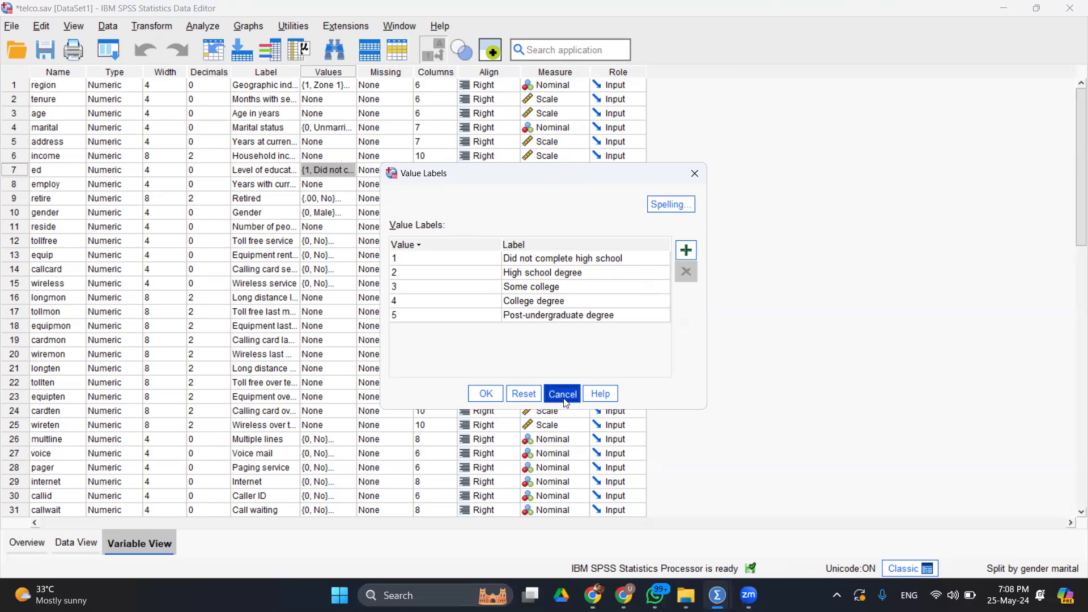
Step: Add Level of education as a third grouping variable to the file split by gender and marital status
{"action": "left_click", "coordinate": [368, 51]}
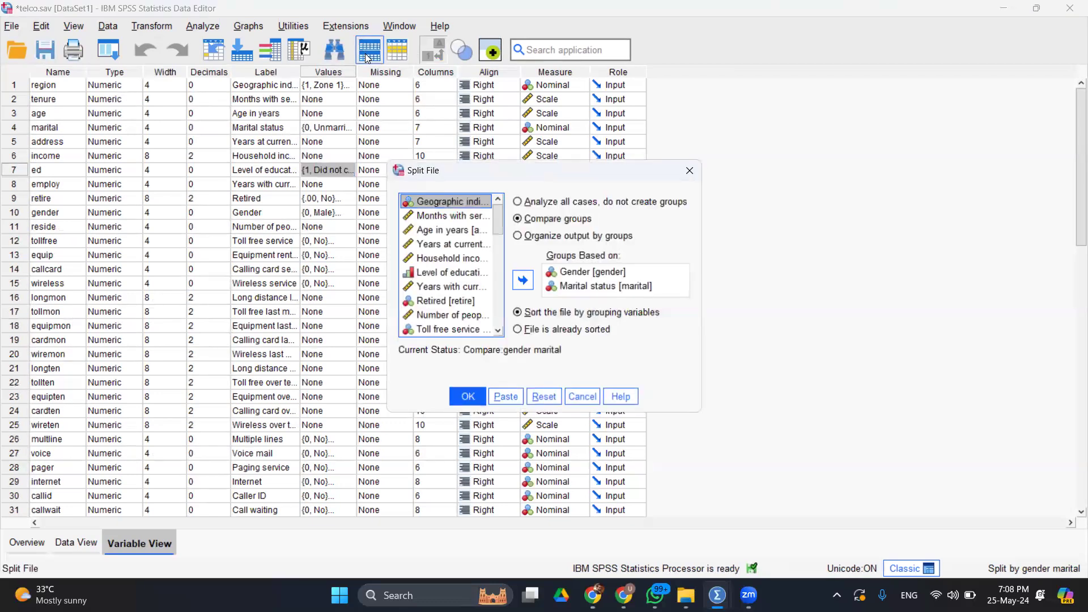
{"action": "left_click", "coordinate": [453, 273]}
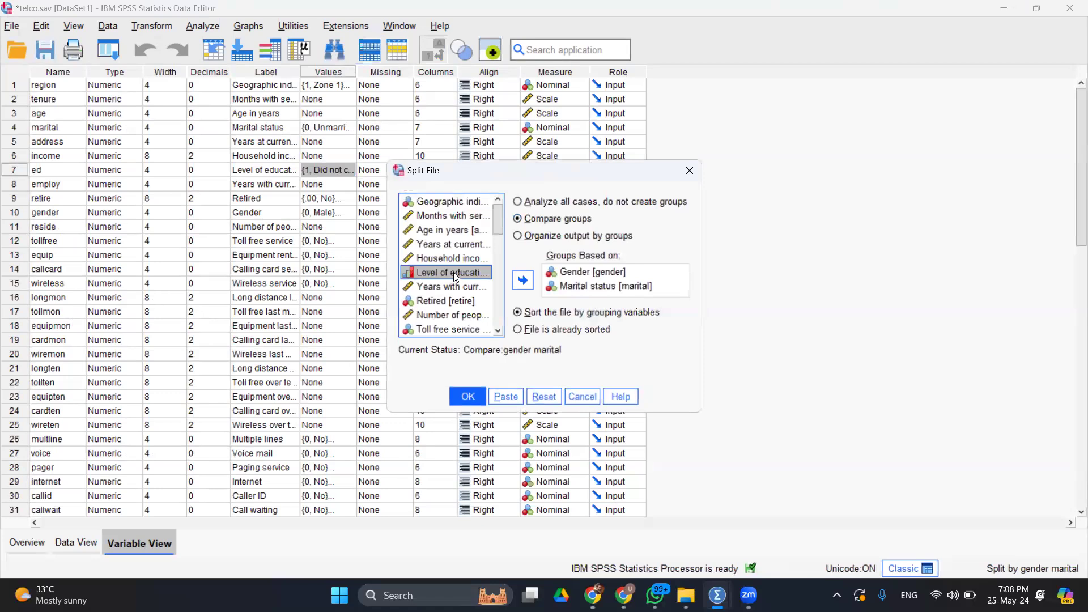
{"action": "left_click", "coordinate": [524, 280]}
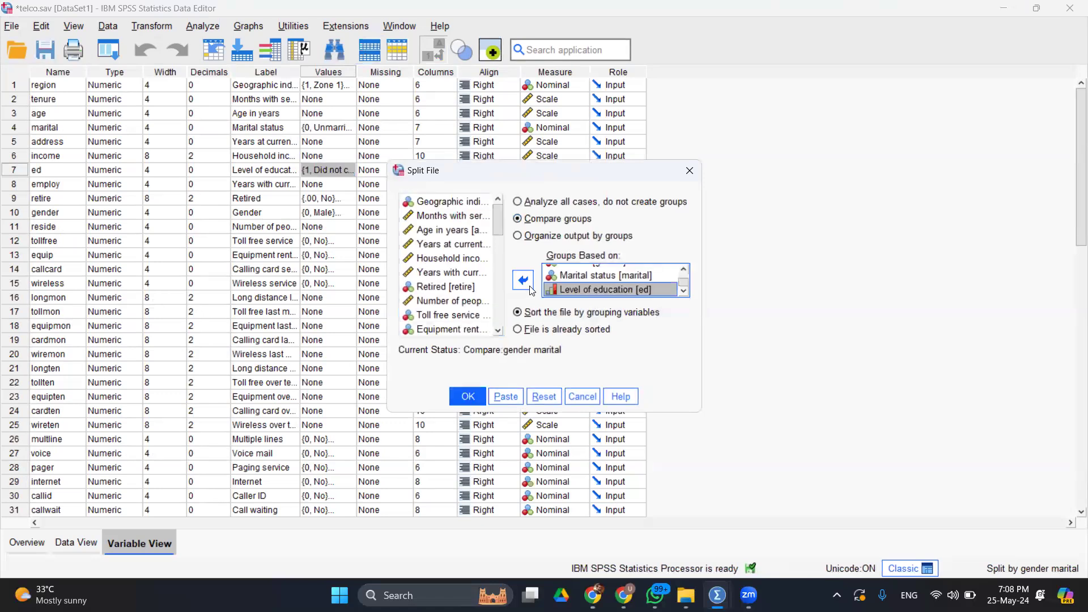
{"action": "left_click", "coordinate": [459, 398]}
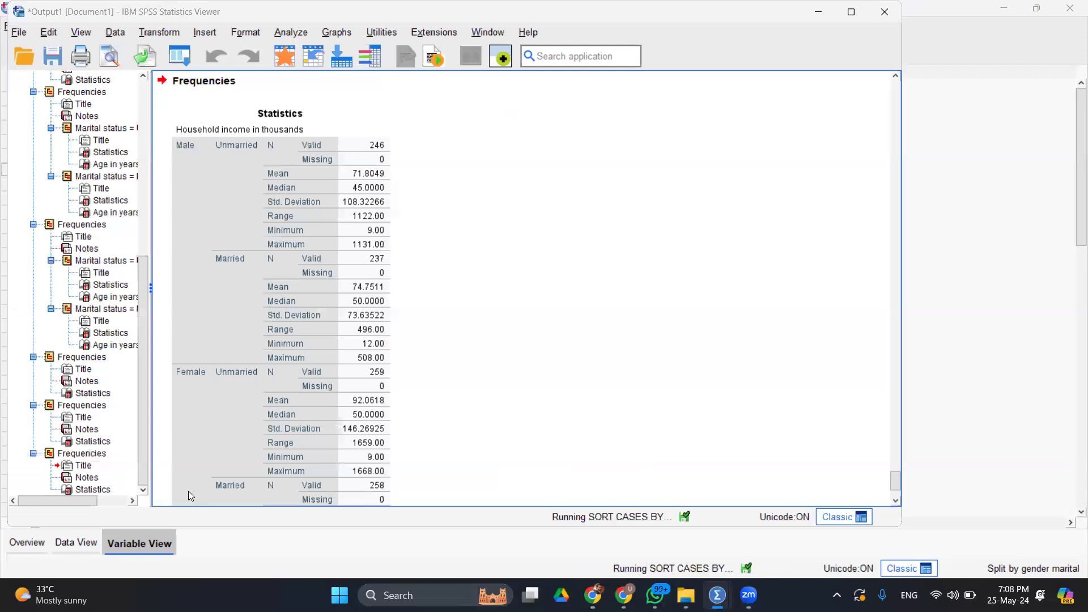
Step: Run descriptive statistics on income for each combination of gender, marital status and level of education
{"action": "left_click", "coordinate": [78, 541]}
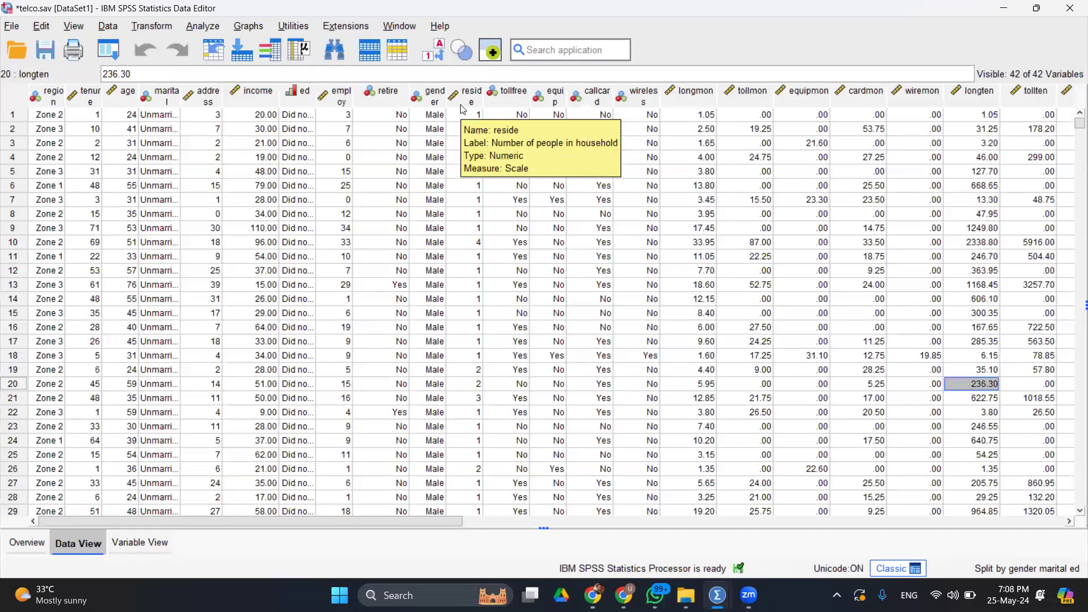
{"action": "left_click", "coordinate": [273, 106]}
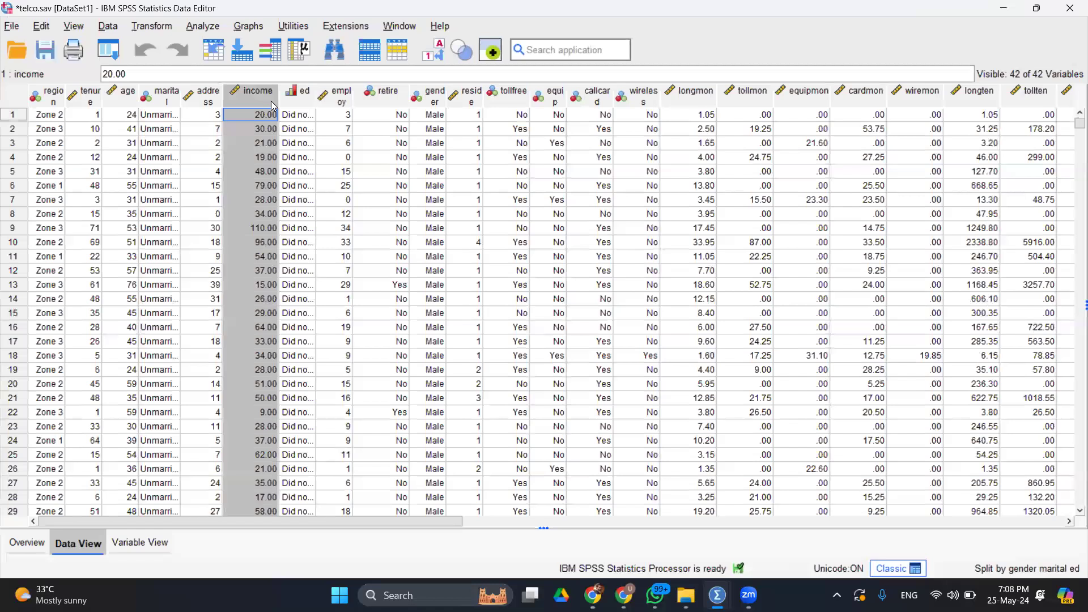
{"action": "left_click", "coordinate": [309, 54]}
{"action": "left_click", "coordinate": [324, 169]}
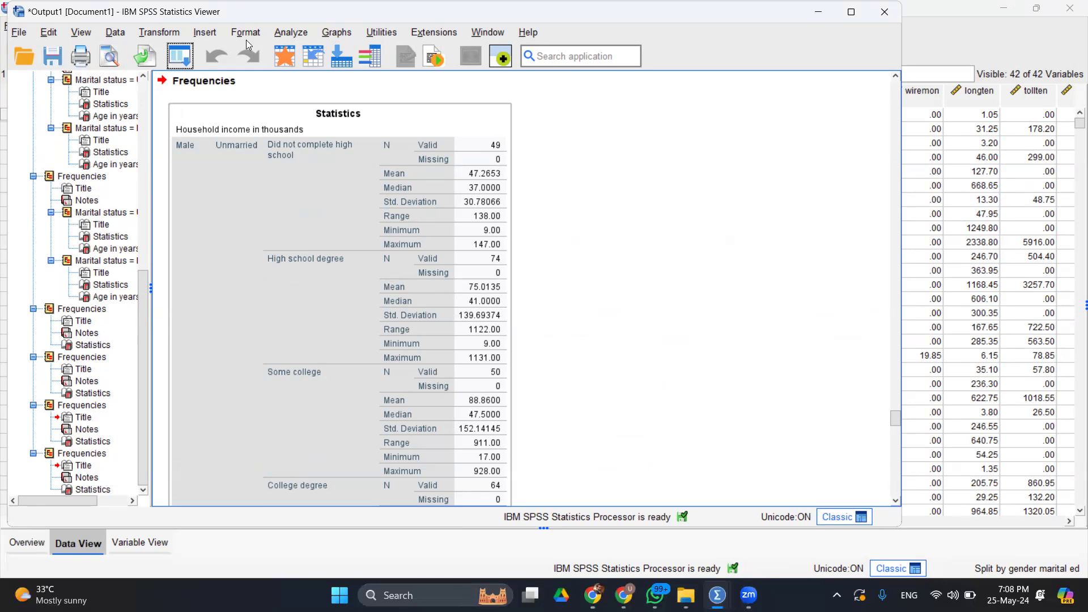
Step: Turn off the file split by choosing to analyze all cases without creating groups
{"action": "left_click", "coordinate": [113, 36]}
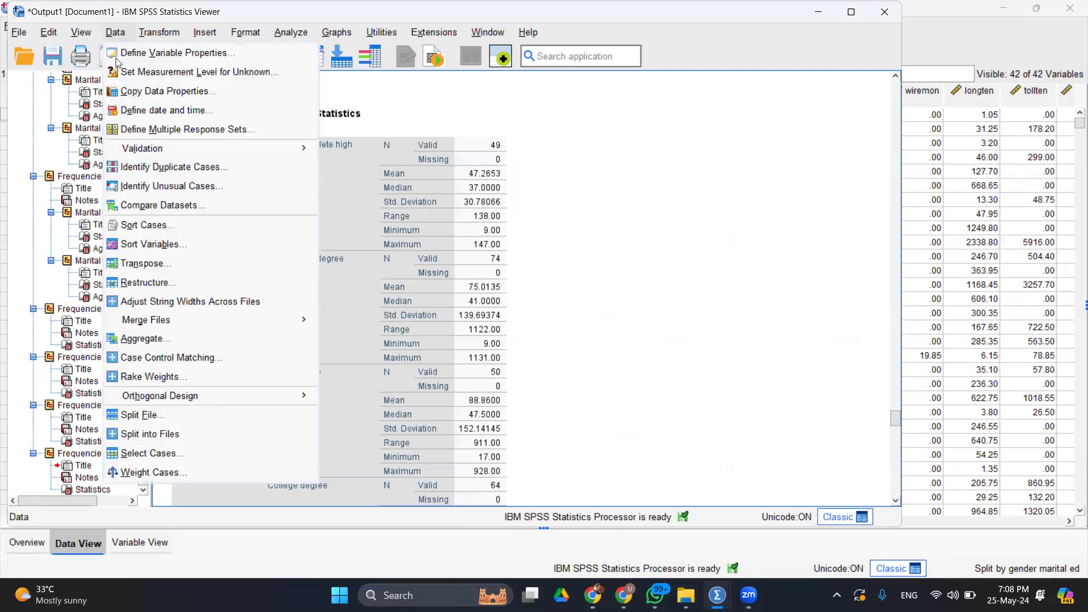
{"action": "left_click", "coordinate": [143, 415]}
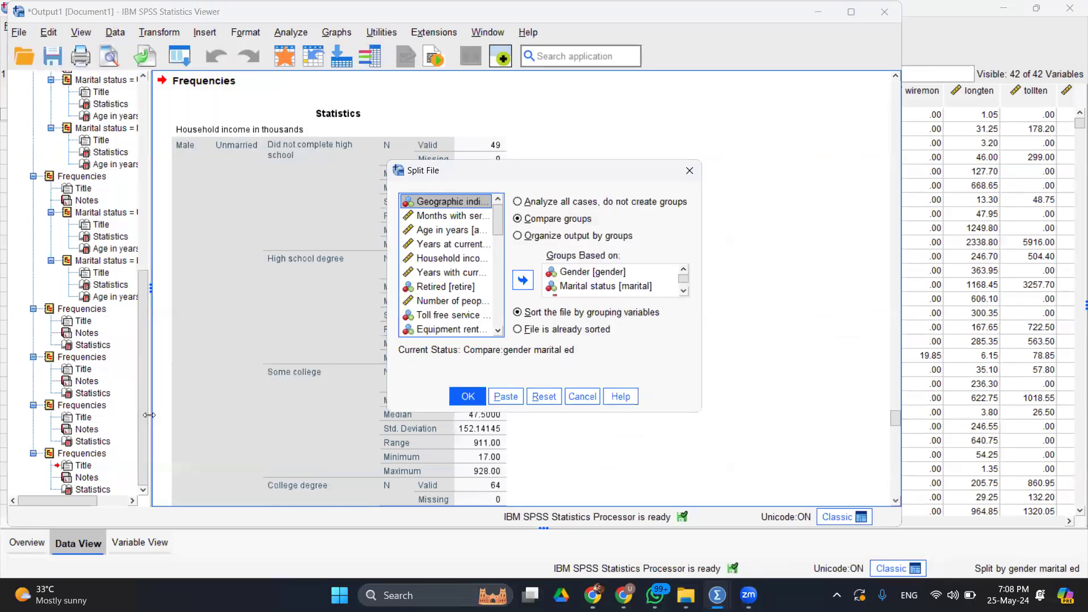
{"action": "left_click", "coordinate": [567, 203]}
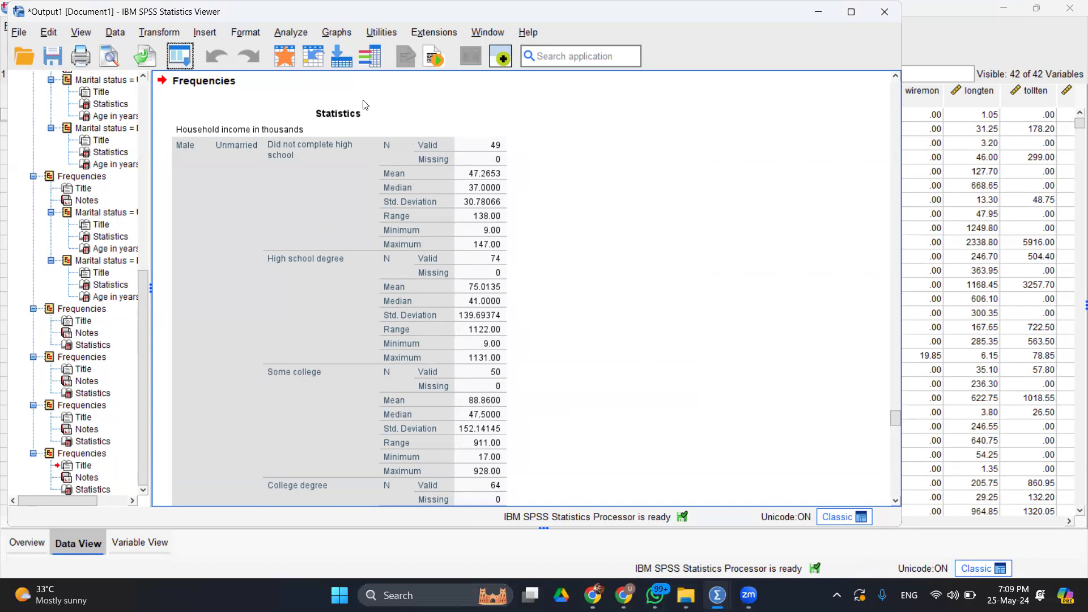
Step: Look at the options for splitting the dataset into separate files, and leave without splitting anything
{"action": "left_click", "coordinate": [115, 33]}
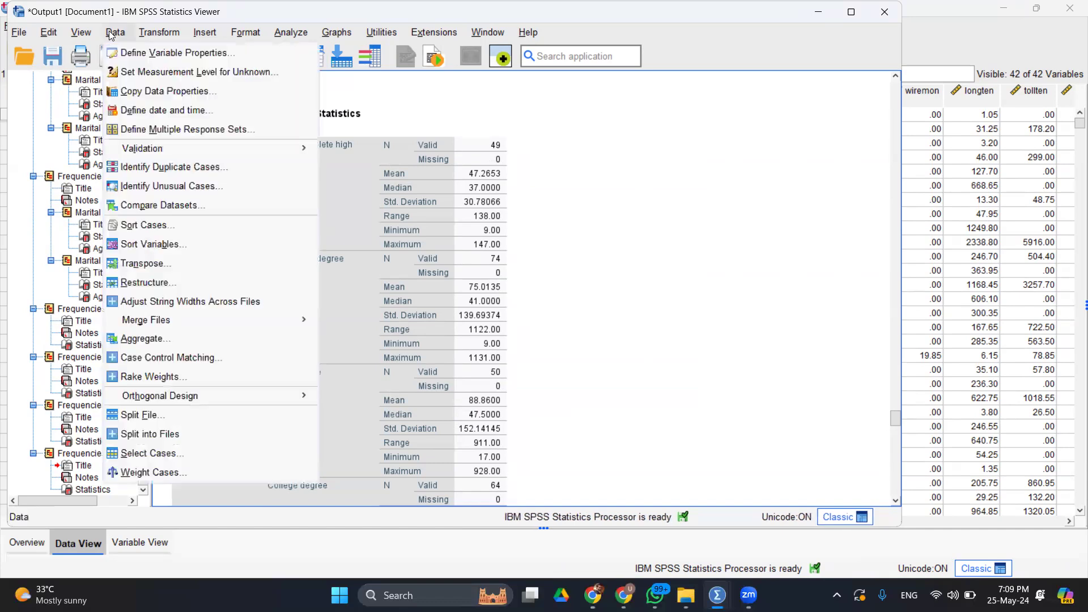
{"action": "left_click", "coordinate": [214, 433]}
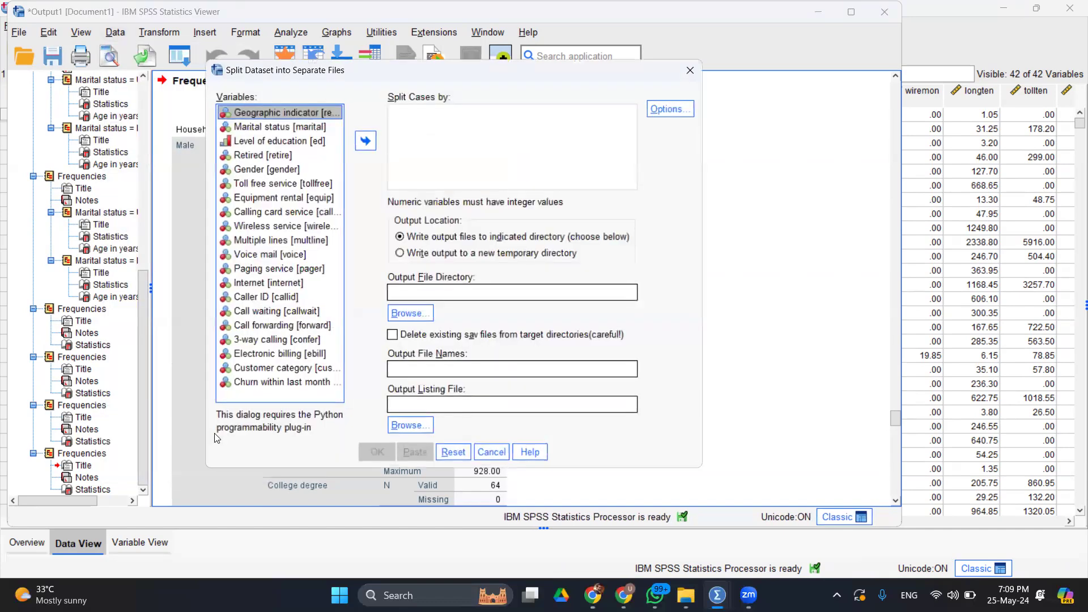
{"action": "left_click", "coordinate": [690, 71]}
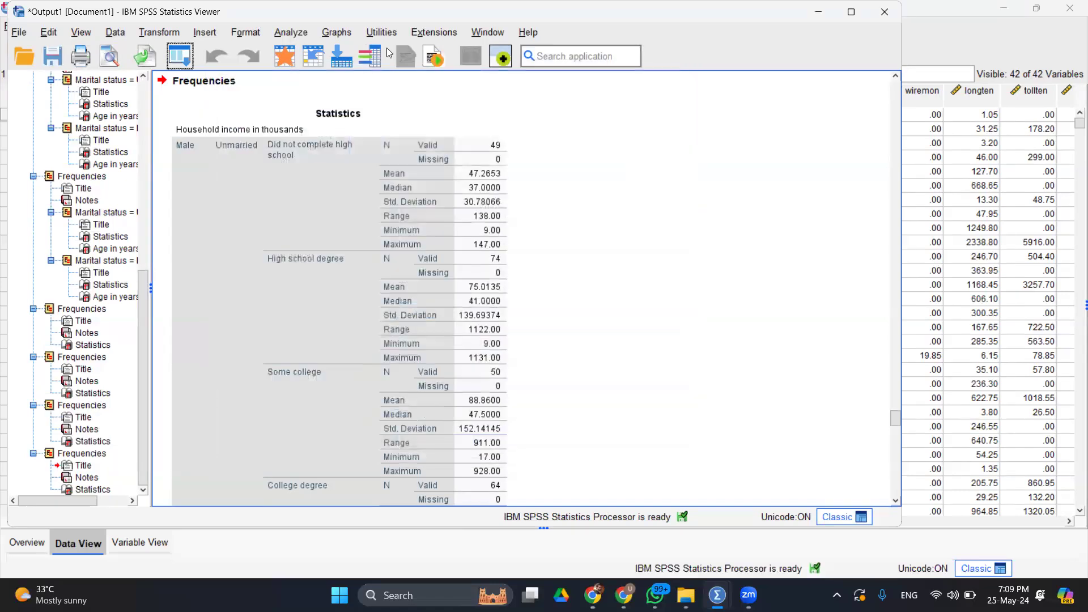
{"action": "left_click", "coordinate": [125, 32]}
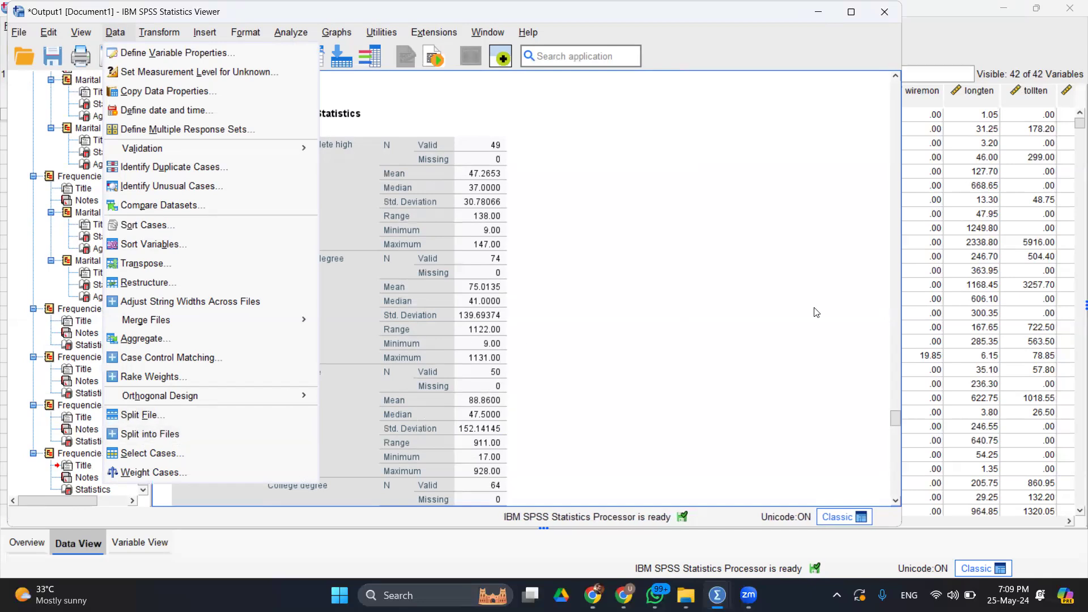
{"action": "left_click", "coordinate": [928, 358]}
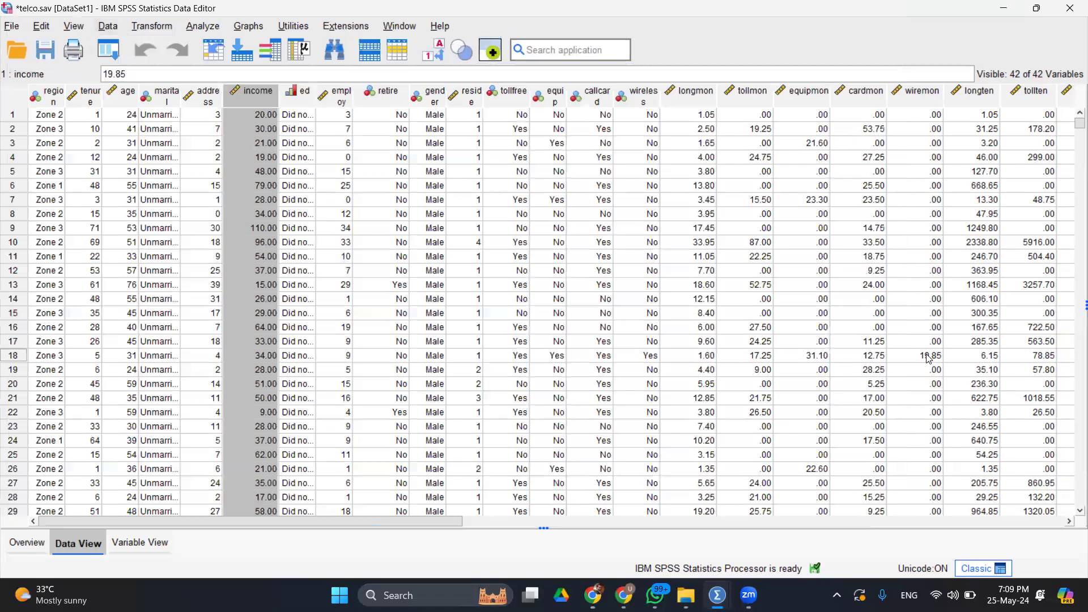
{"action": "left_click", "coordinate": [928, 358]}
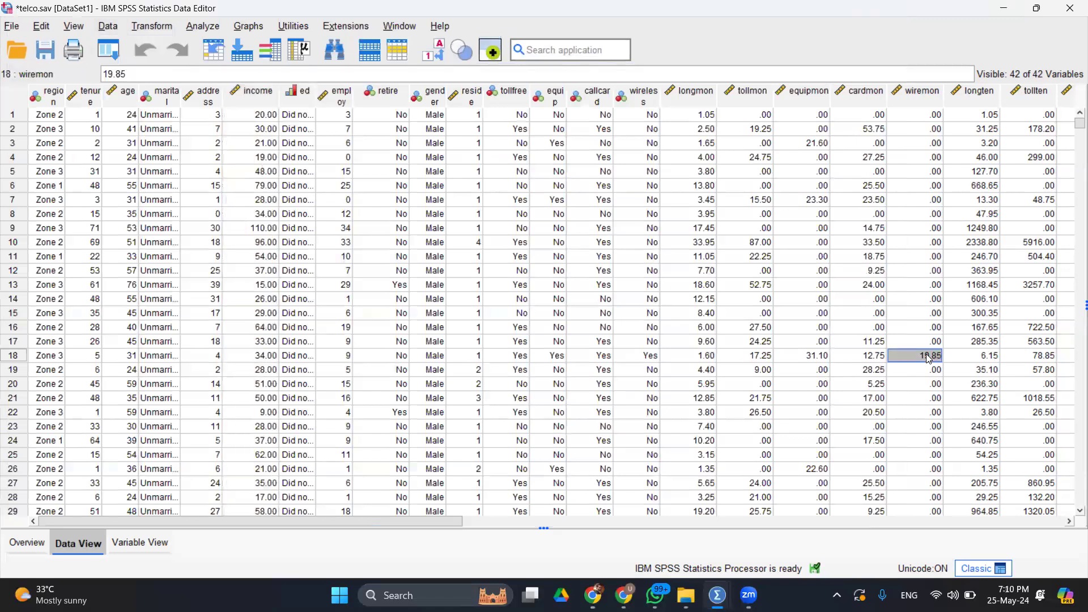